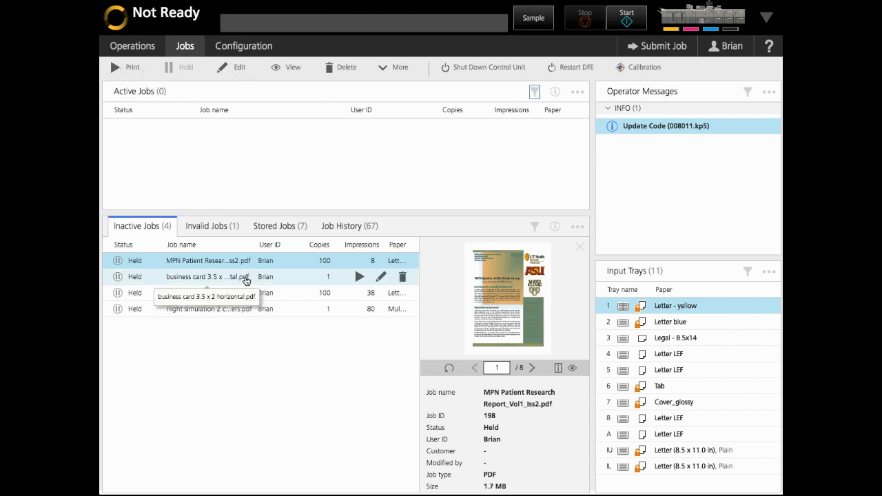
# Look through the held jobs and the configured paper list available under the current account.
pyautogui.click(246, 279)
pyautogui.click(242, 255)
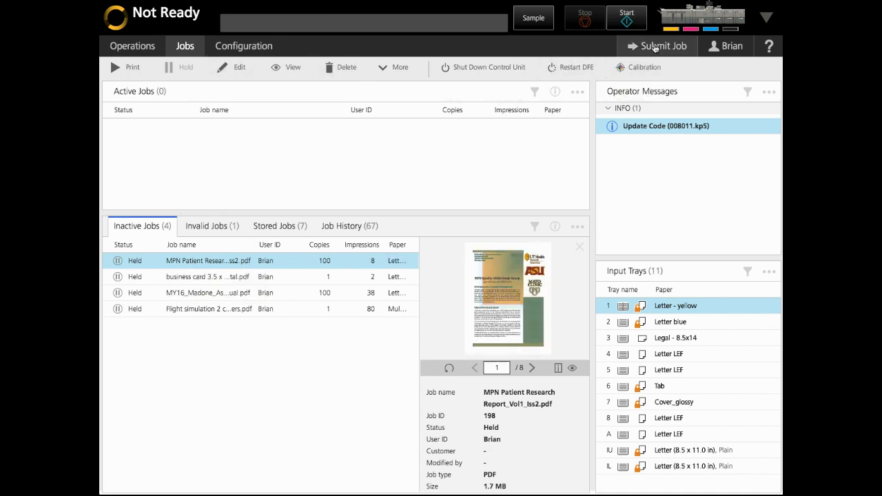
pyautogui.click(265, 47)
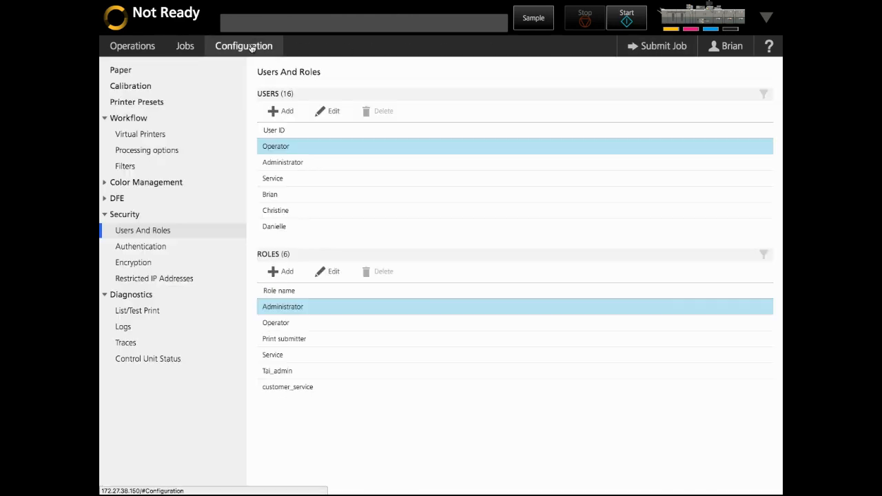
pyautogui.click(115, 72)
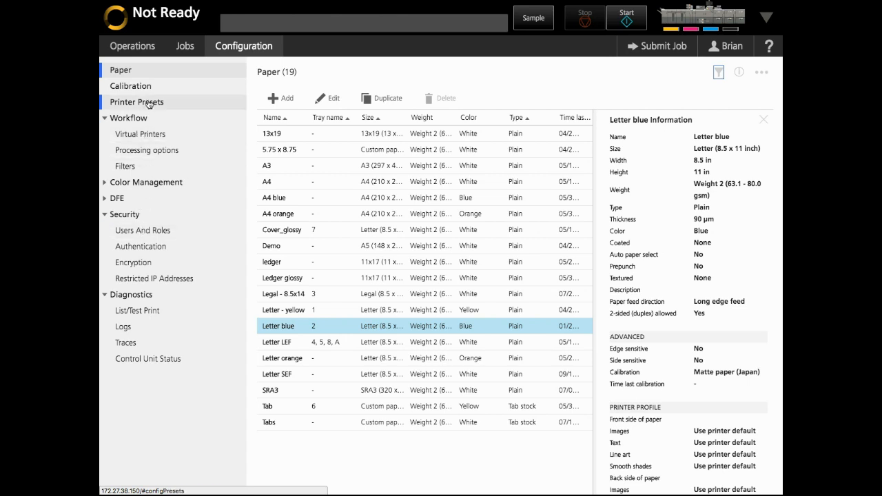
# In the users and roles settings, add a role named 3rd shift demo based on Operator access rights.
pyautogui.click(151, 235)
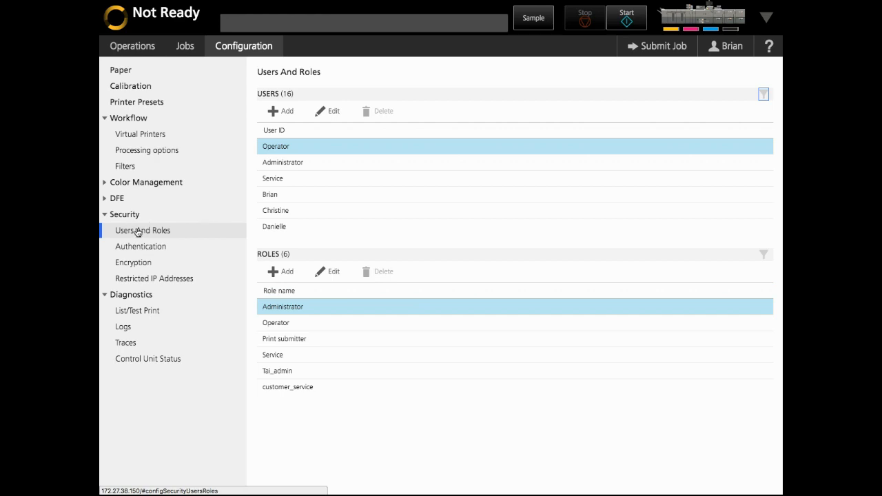
pyautogui.click(282, 273)
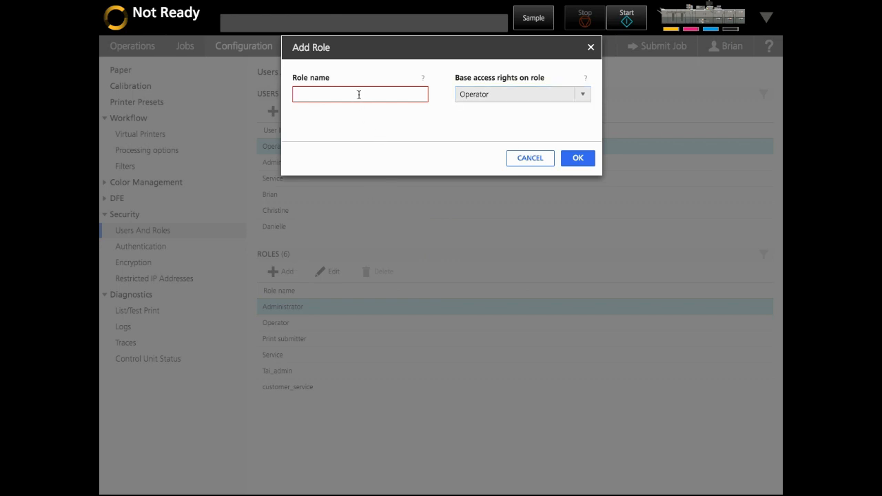
pyautogui.click(358, 94)
pyautogui.write('3rd dhift')
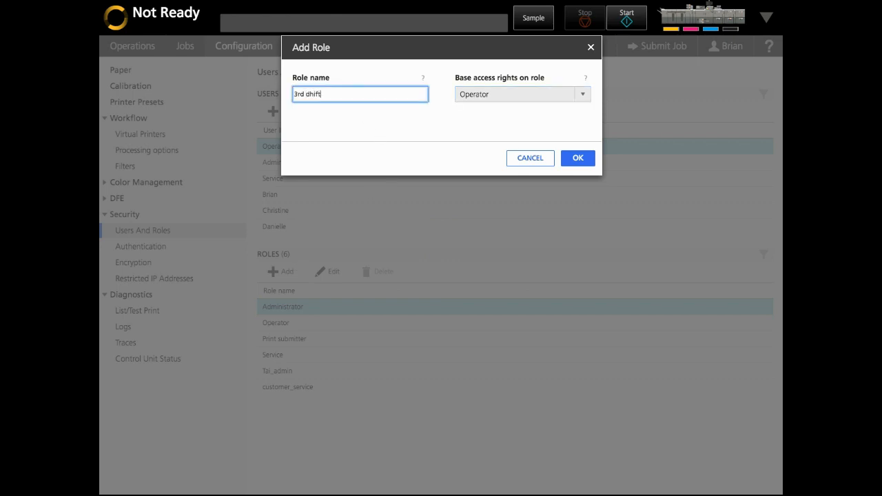
pyautogui.press('BackSpace')
pyautogui.press('BackSpace')
pyautogui.write('shift demo')
pyautogui.click(577, 159)
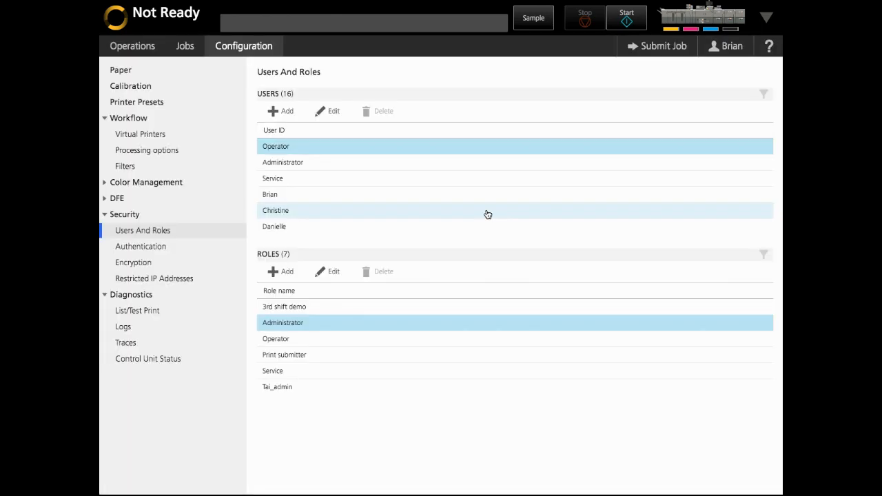
# Edit the 3rd shift demo role to disable the Delete, Edit Job Properties and Submit Job functions under Jobs.
pyautogui.click(293, 308)
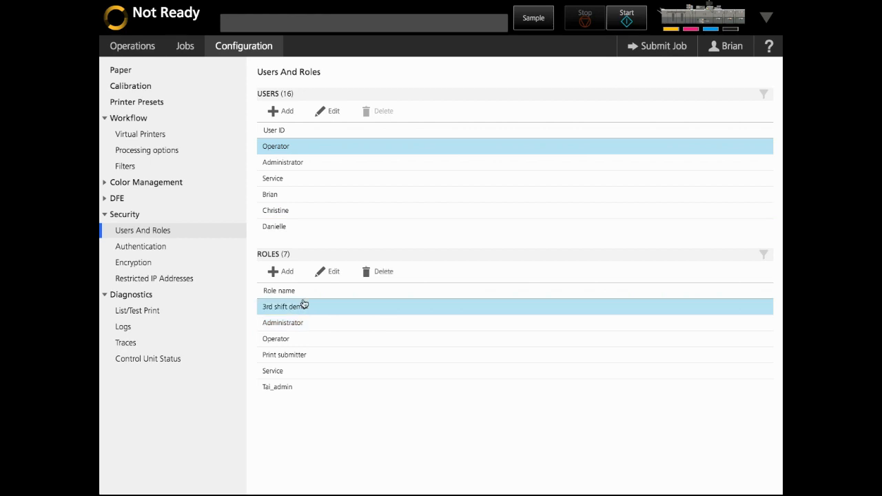
pyautogui.click(327, 273)
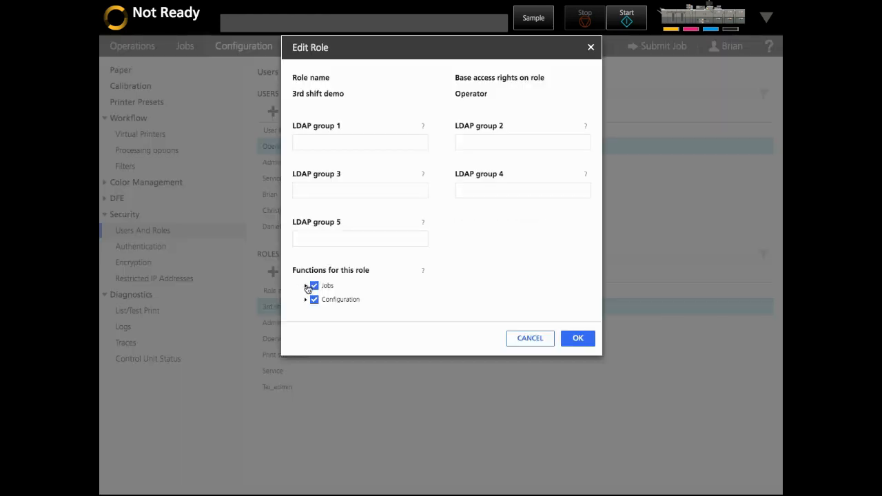
pyautogui.click(306, 286)
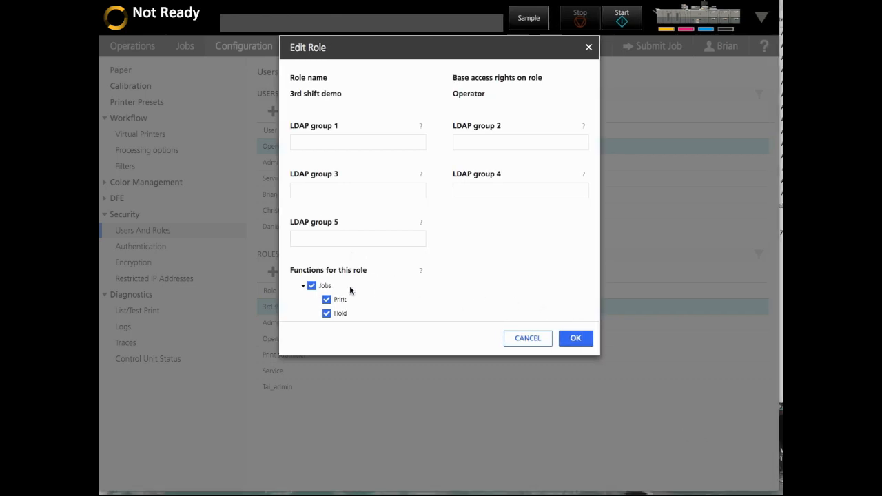
pyautogui.scroll(-2, 344, 293)
pyautogui.scroll(-2, 345, 293)
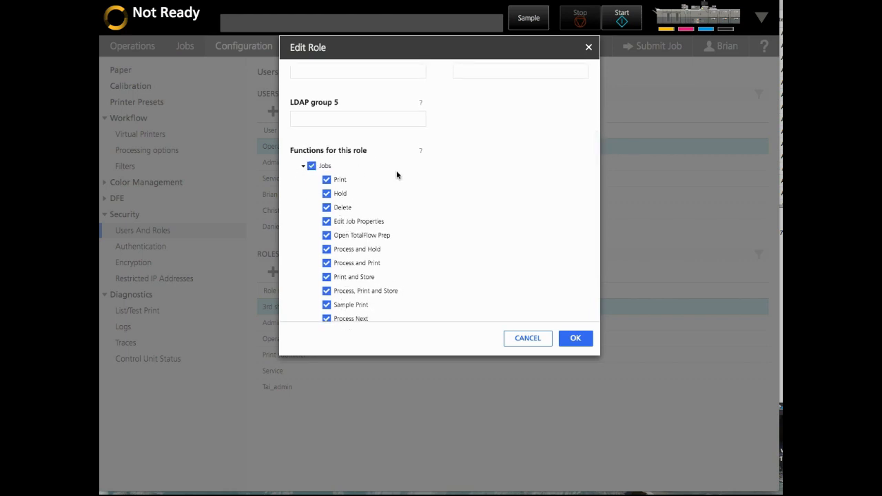
pyautogui.scroll(-1, 394, 171)
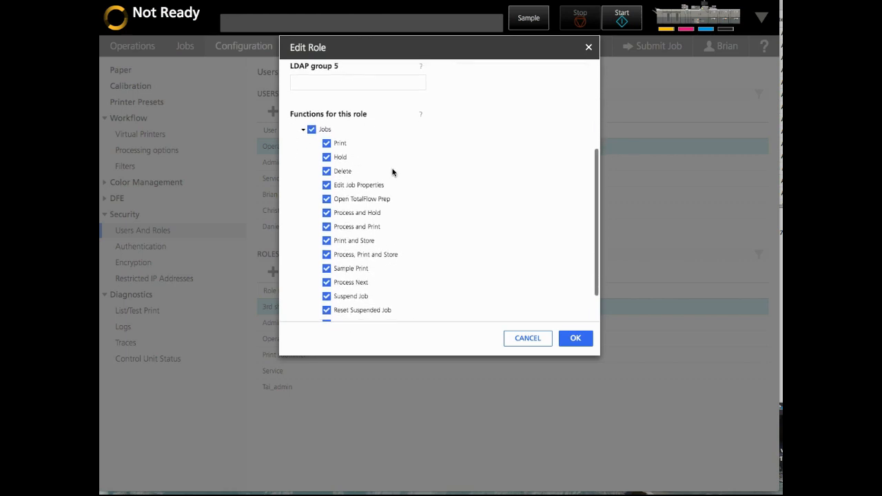
pyautogui.click(326, 172)
pyautogui.click(327, 186)
pyautogui.scroll(-2, 360, 191)
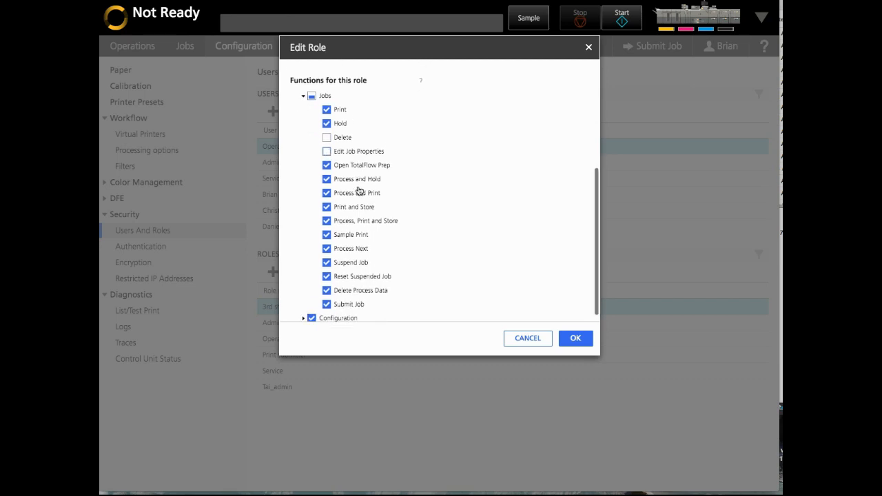
pyautogui.click(327, 297)
# Disable the role's Paper and Virtual Printers functions under Configuration, and save the role.
pyautogui.click(303, 309)
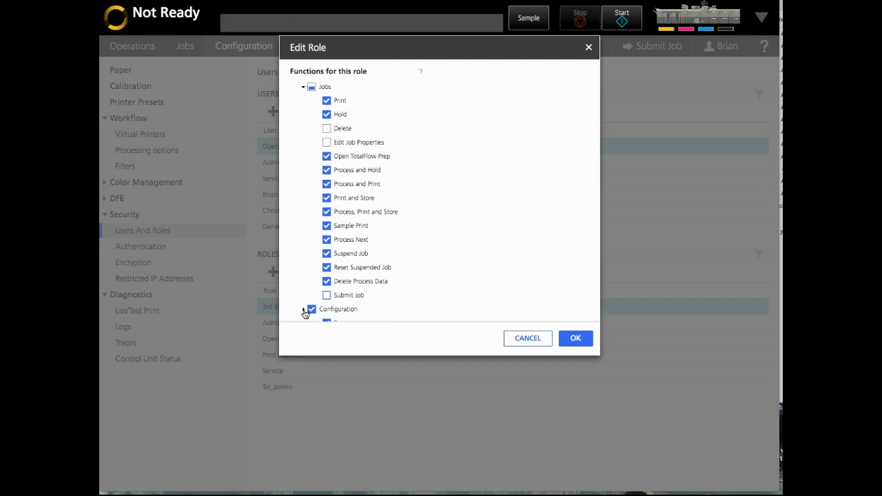
pyautogui.scroll(-5, 354, 262)
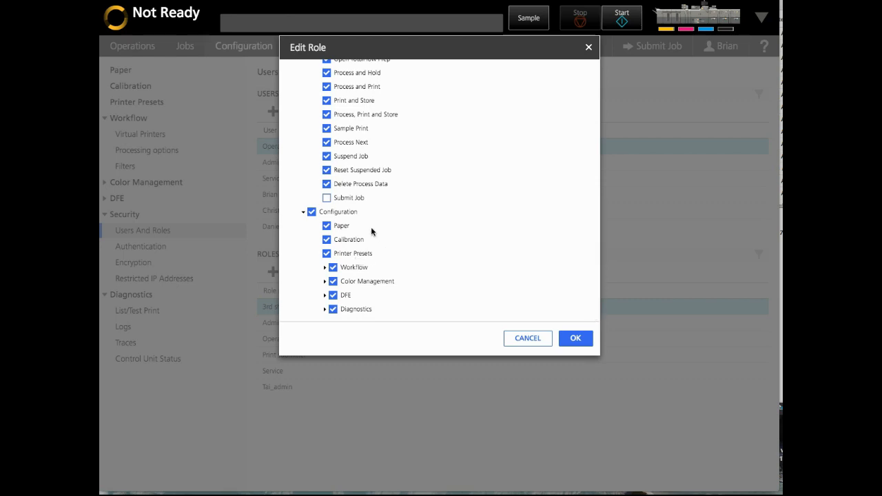
pyautogui.click(327, 227)
pyautogui.click(324, 268)
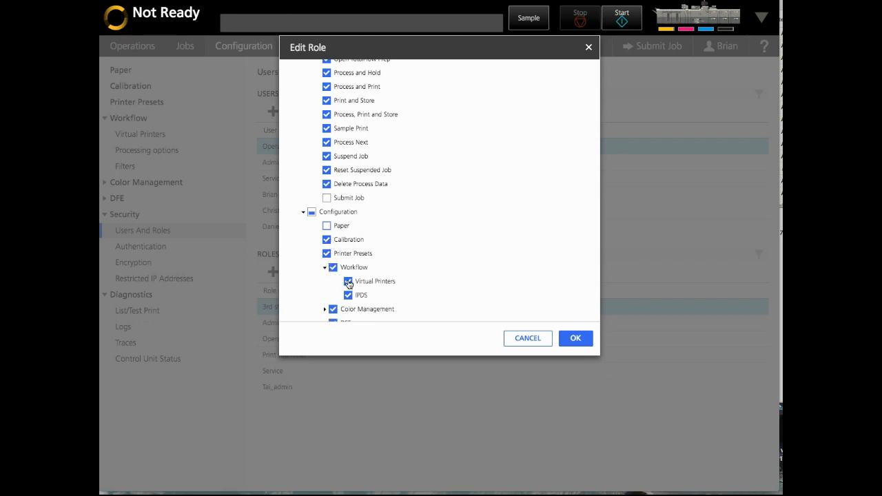
pyautogui.click(348, 281)
pyautogui.scroll(-1, 407, 263)
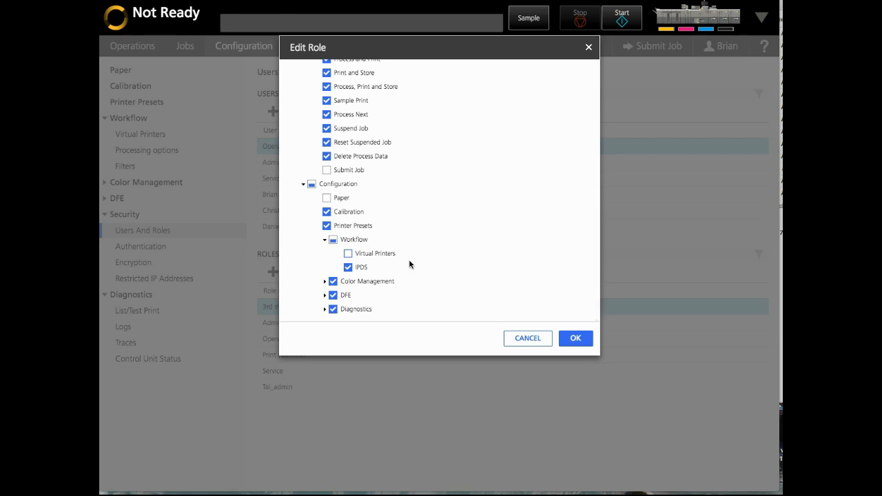
pyautogui.click(575, 339)
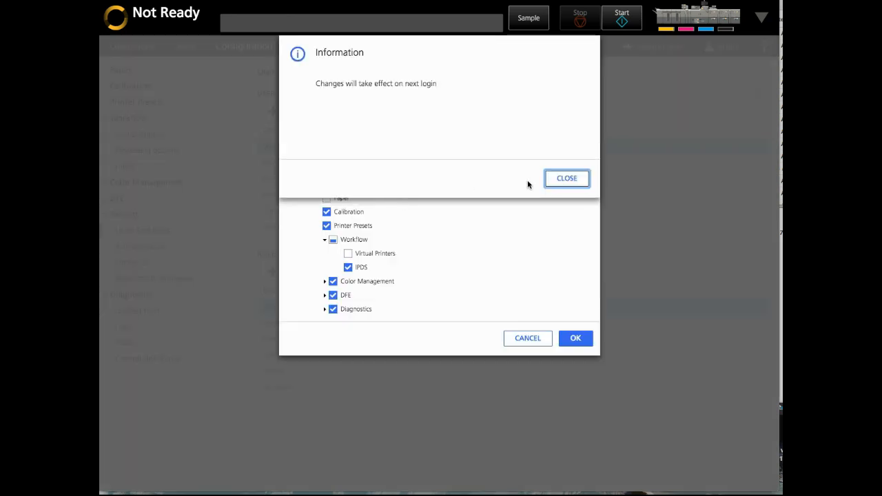
pyautogui.click(567, 180)
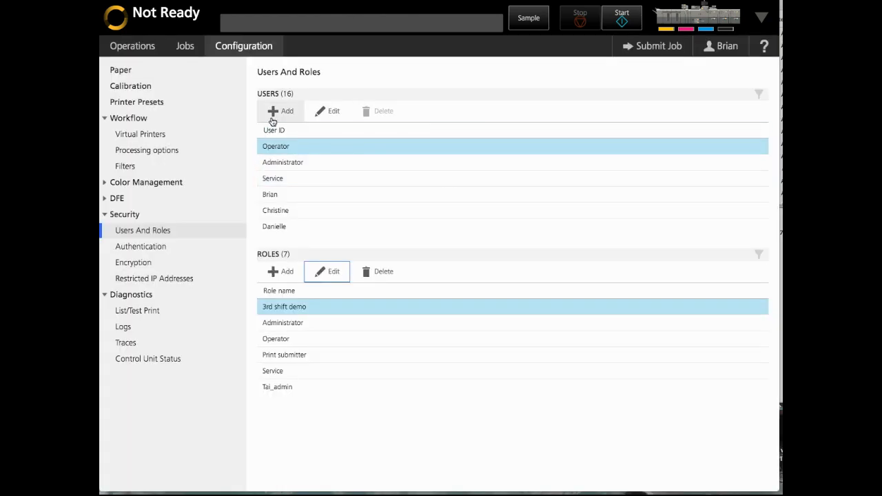
# Add a user with the ID 3rd shift, assigned the 3rd shift demo role, leaving the password blank.
pyautogui.click(275, 111)
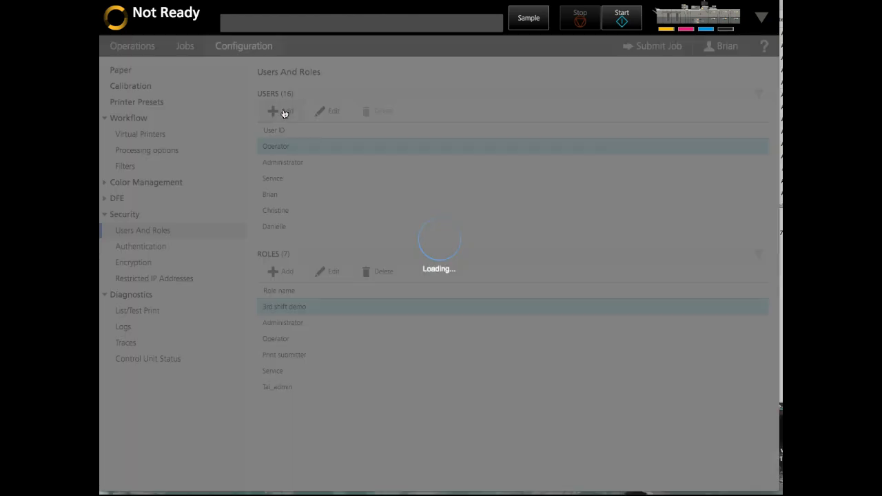
pyautogui.write('3')
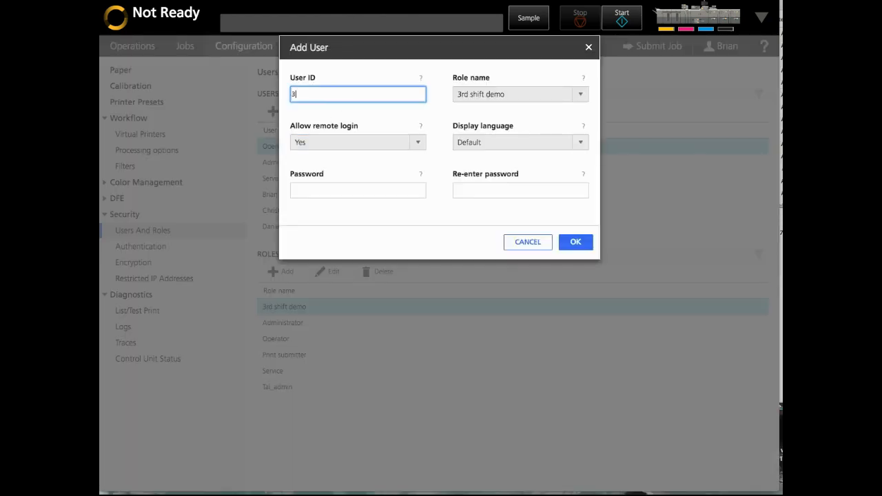
pyautogui.write('rd shift')
pyautogui.click(529, 98)
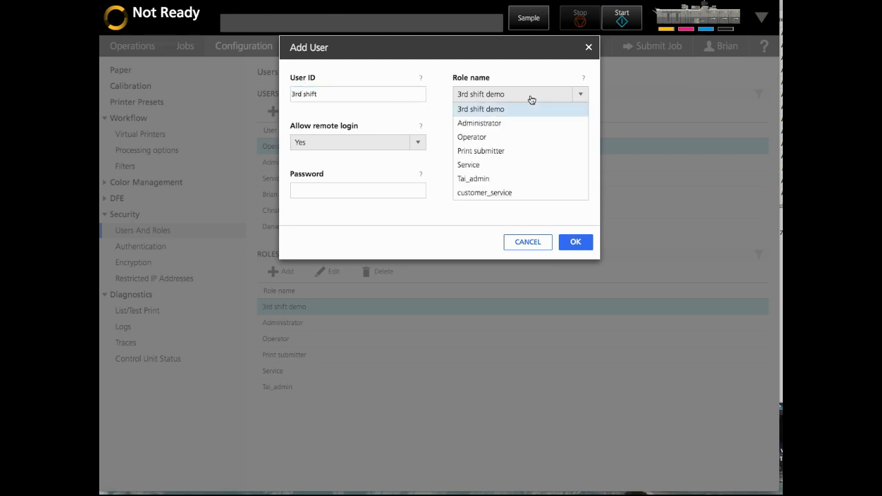
pyautogui.click(529, 99)
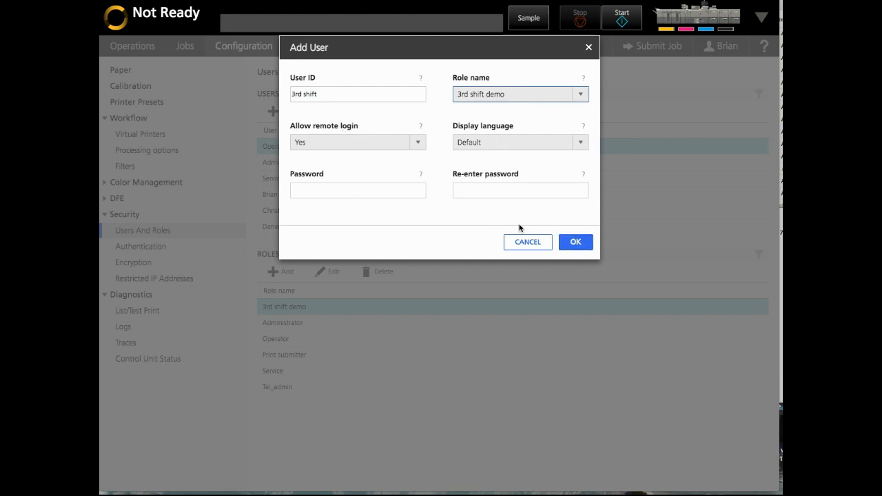
pyautogui.click(574, 242)
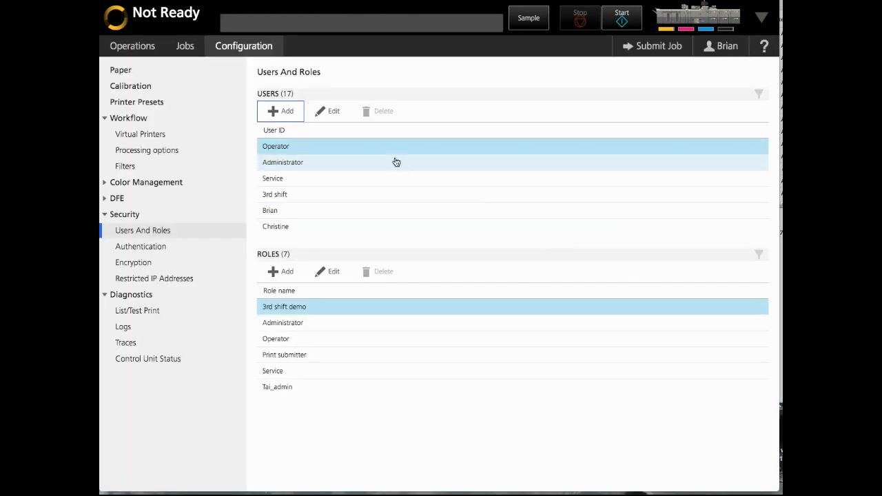
# Log out of the current account and log in as the 3rd shift user.
pyautogui.click(184, 45)
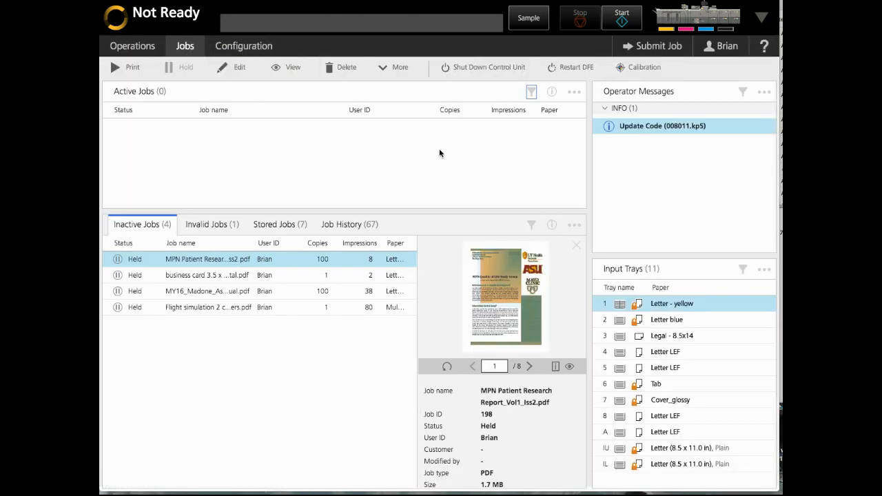
pyautogui.click(729, 46)
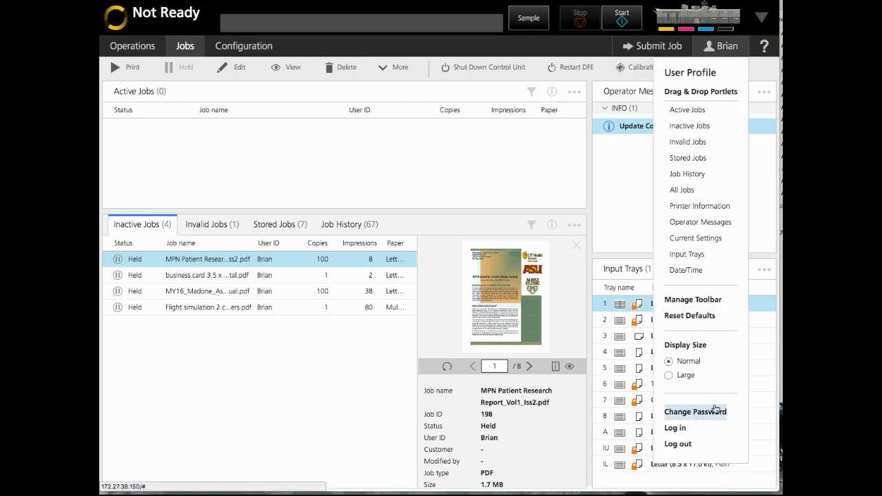
pyautogui.click(672, 445)
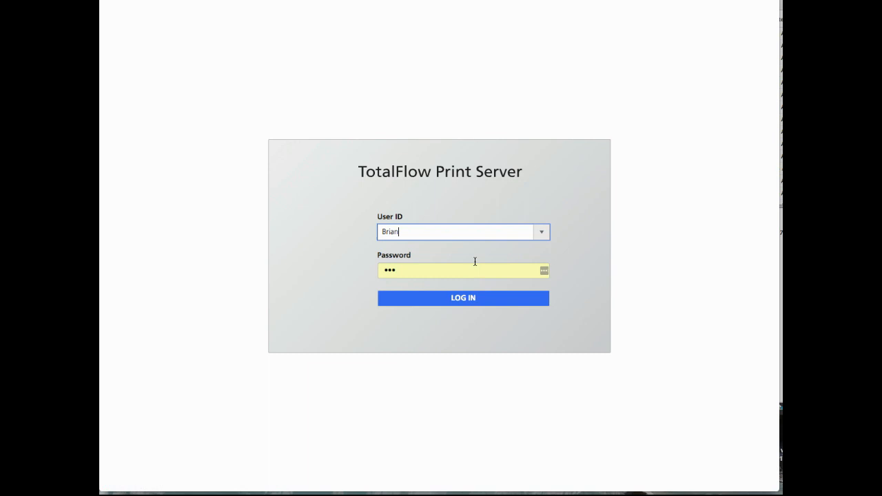
pyautogui.click(541, 231)
pyautogui.click(412, 293)
pyautogui.click(479, 298)
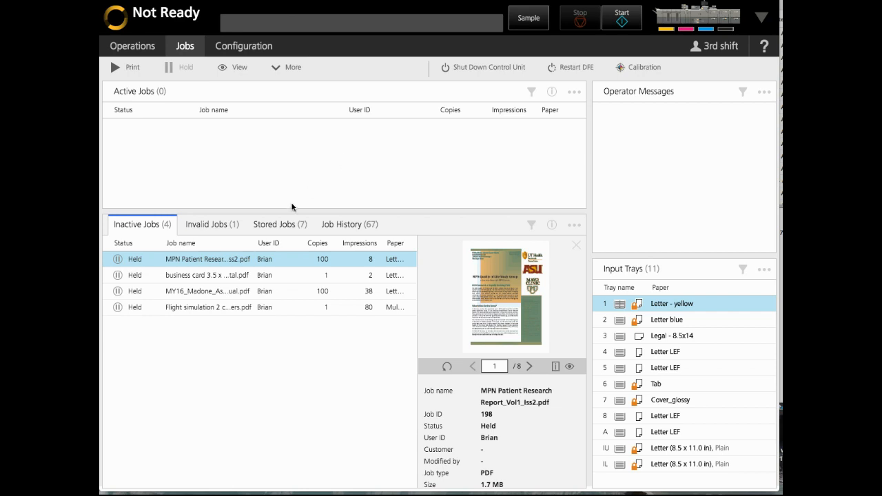
# Check which job actions and configuration sections, including those under DFE, are available to the 3rd shift user.
pyautogui.click(236, 275)
pyautogui.click(235, 261)
pyautogui.click(247, 49)
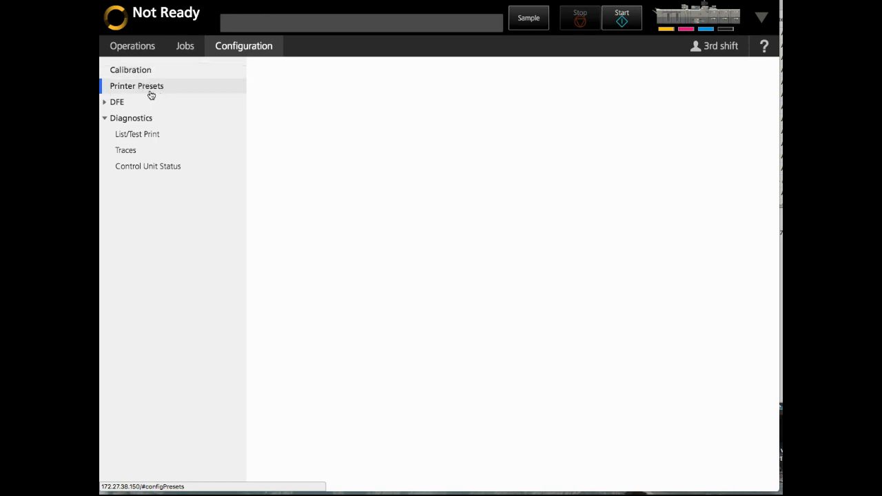
pyautogui.click(104, 102)
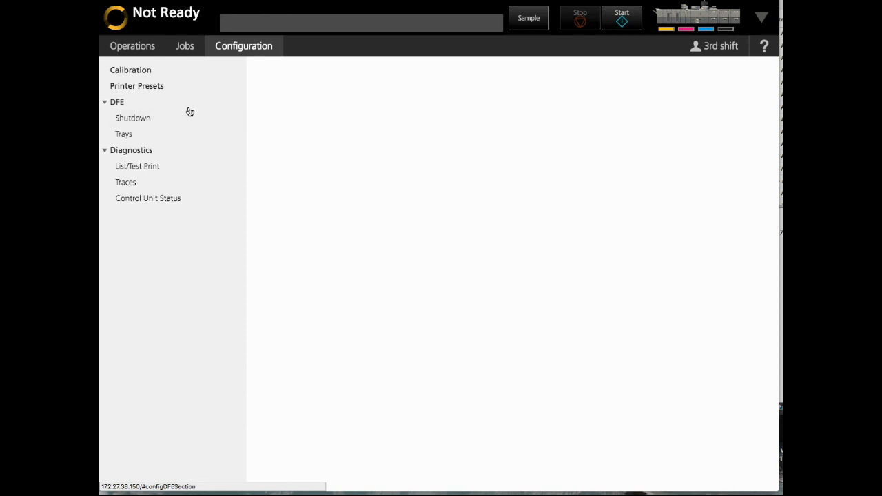
pyautogui.click(184, 47)
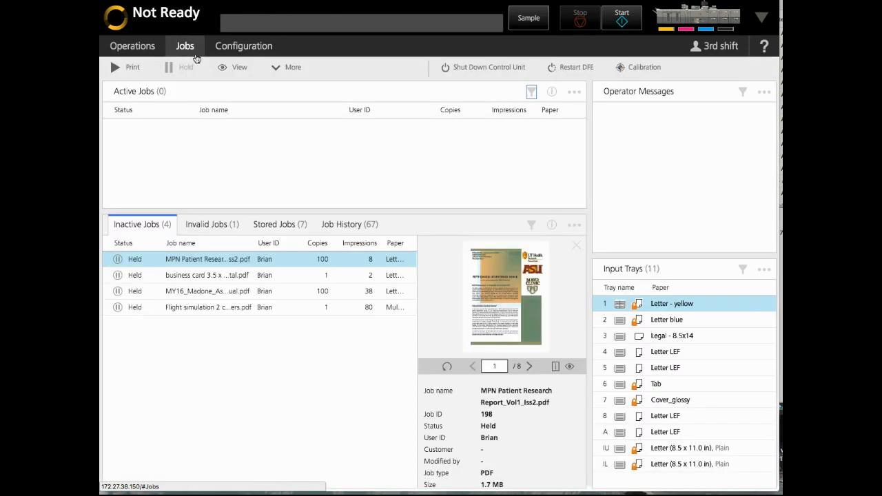